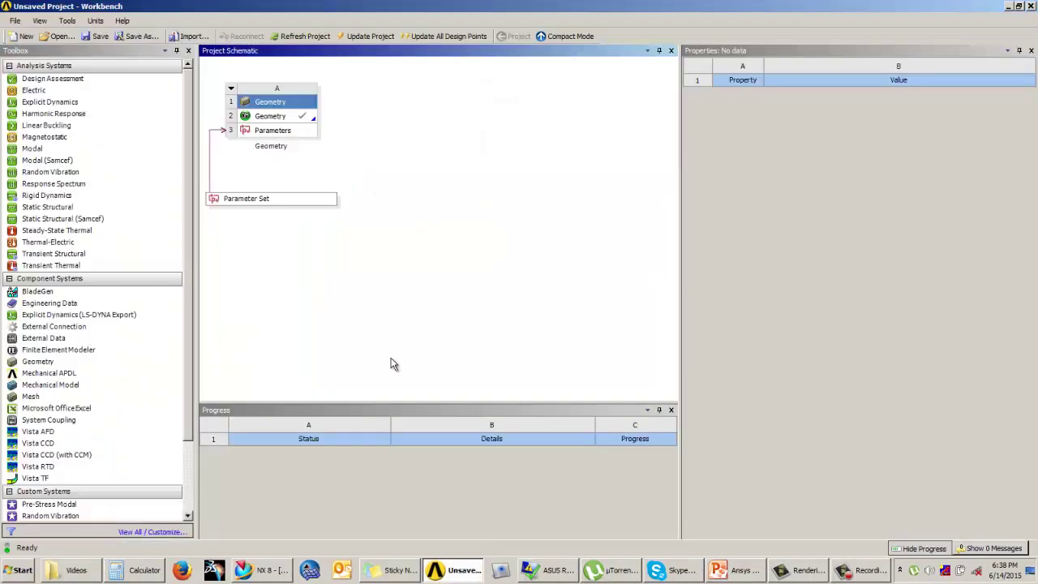
# Step: Add a second Geometry system B and show its Geometry cell's Import Geometry recent-files list
pyautogui.doubleClick(38, 362)
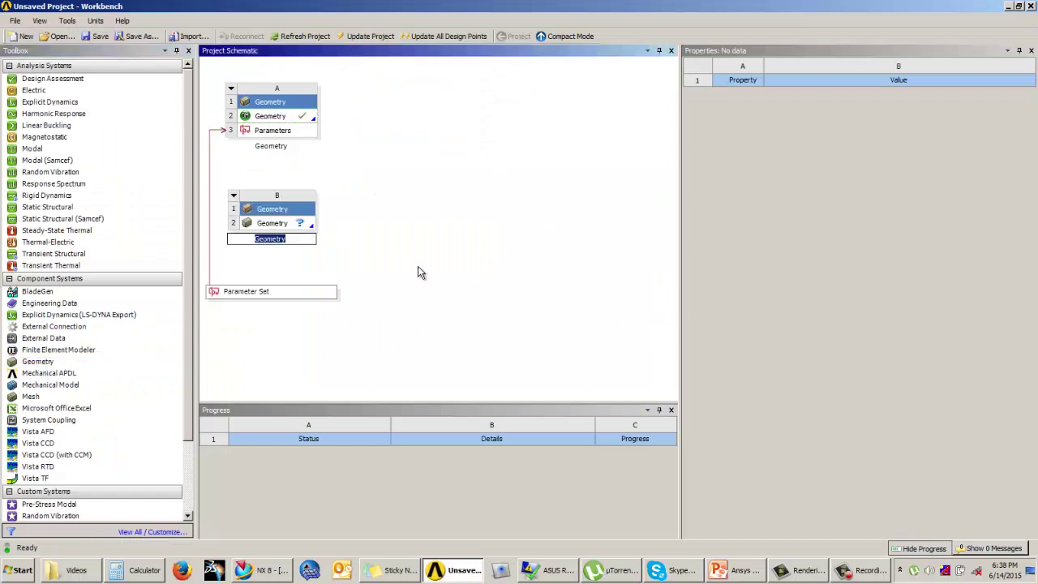
pyautogui.click(347, 243)
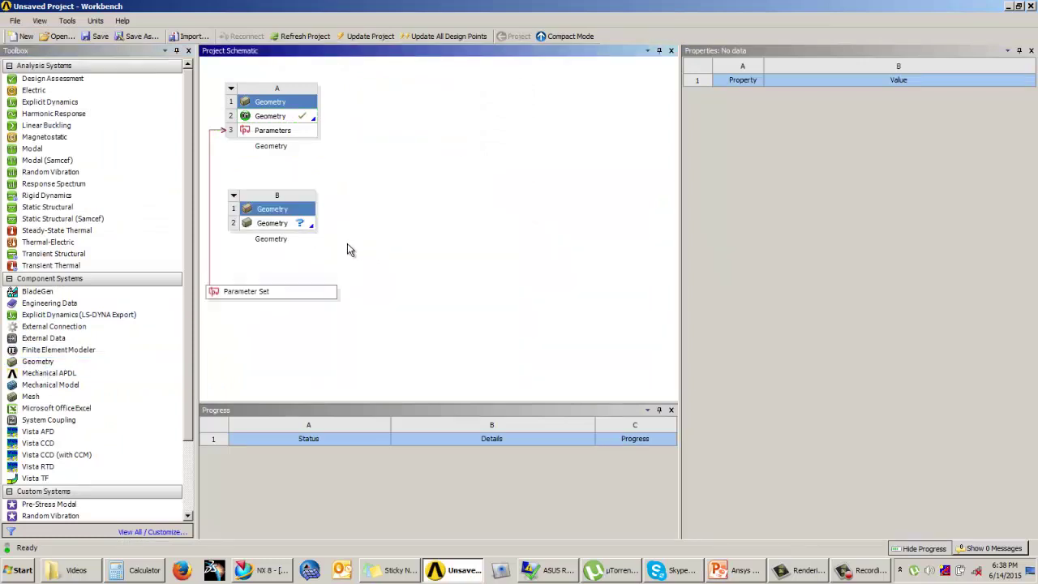
pyautogui.click(288, 227)
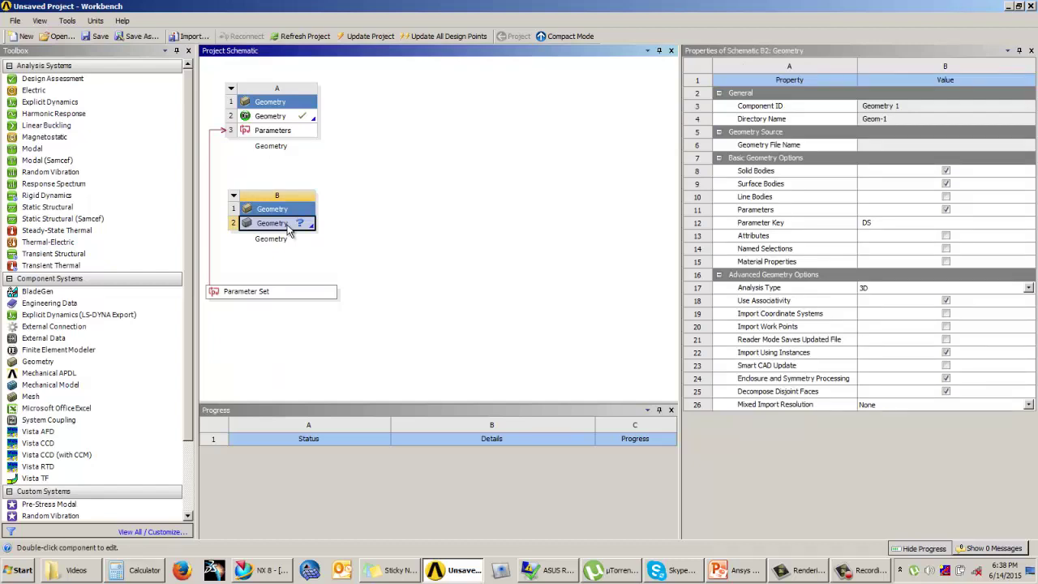
pyautogui.rightClick(288, 231)
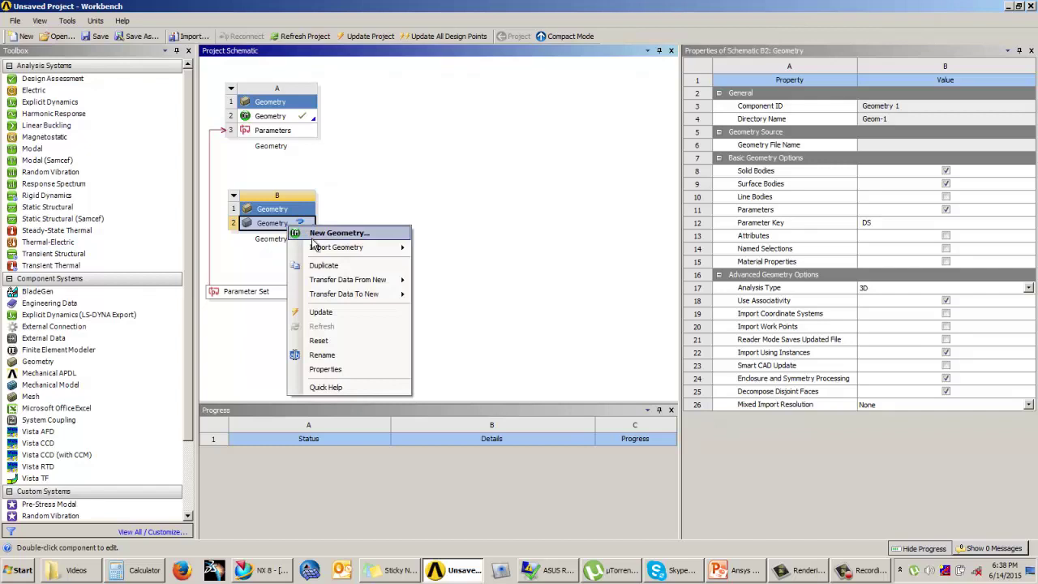
pyautogui.moveTo(316, 249)
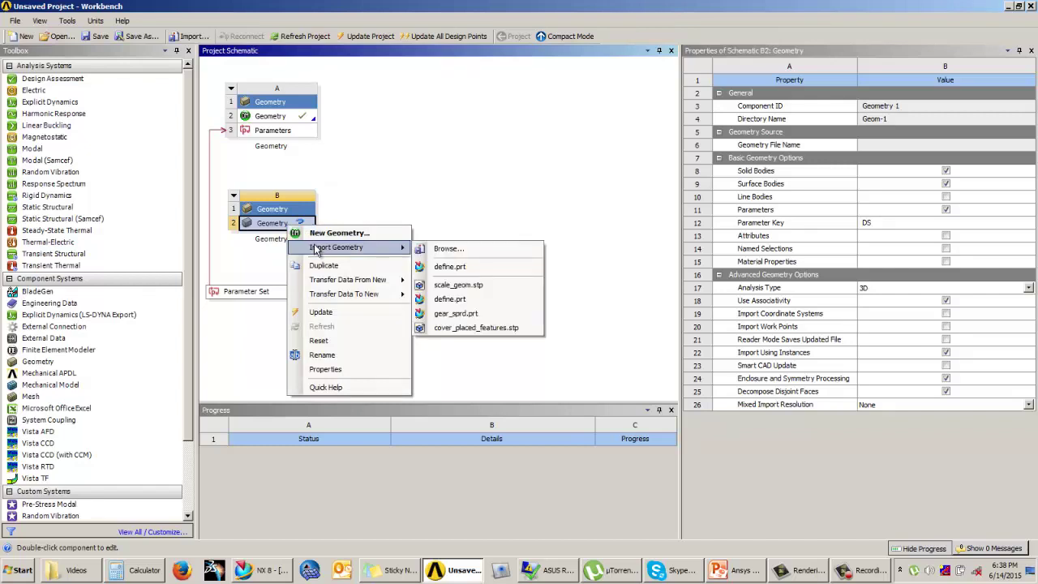
# Step: Browse to the D:\WORK\NX files\modeling folder to pick a geometry file
pyautogui.click(441, 250)
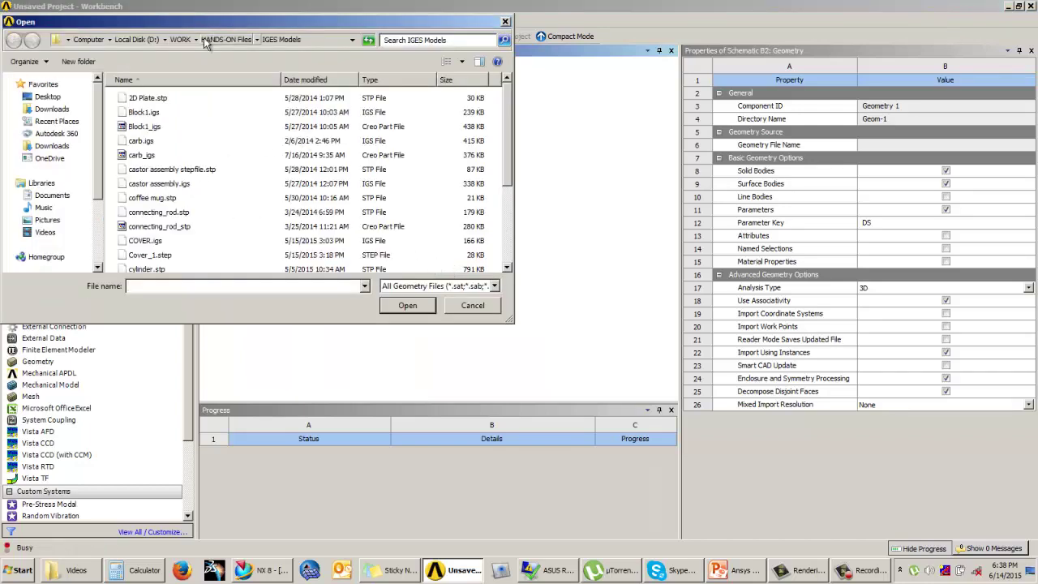
pyautogui.click(180, 39)
pyautogui.moveTo(510, 122); pyautogui.dragTo(503, 178)
pyautogui.click(140, 215)
pyautogui.doubleClick(139, 215)
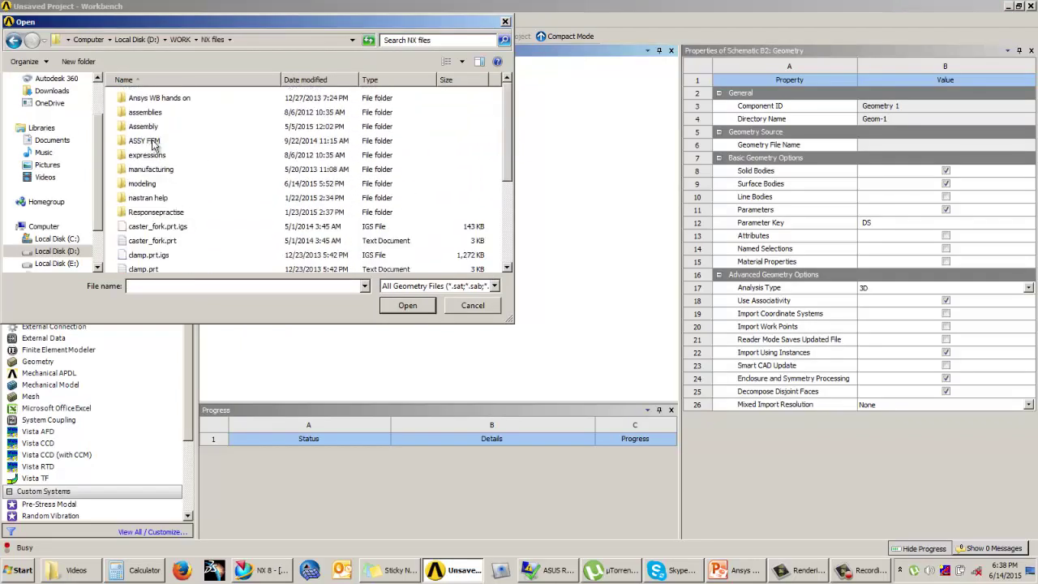
pyautogui.doubleClick(152, 186)
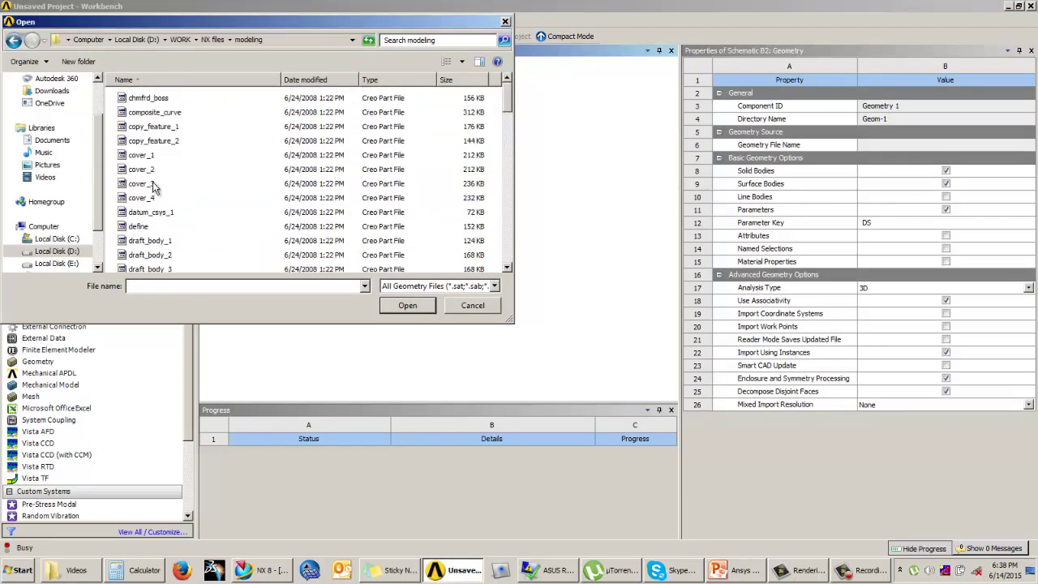
# Step: Import scale_general.prt into system B's Geometry cell
pyautogui.click(144, 227)
pyautogui.scroll(-2, 365, 195)
pyautogui.scroll(-5, 330, 179)
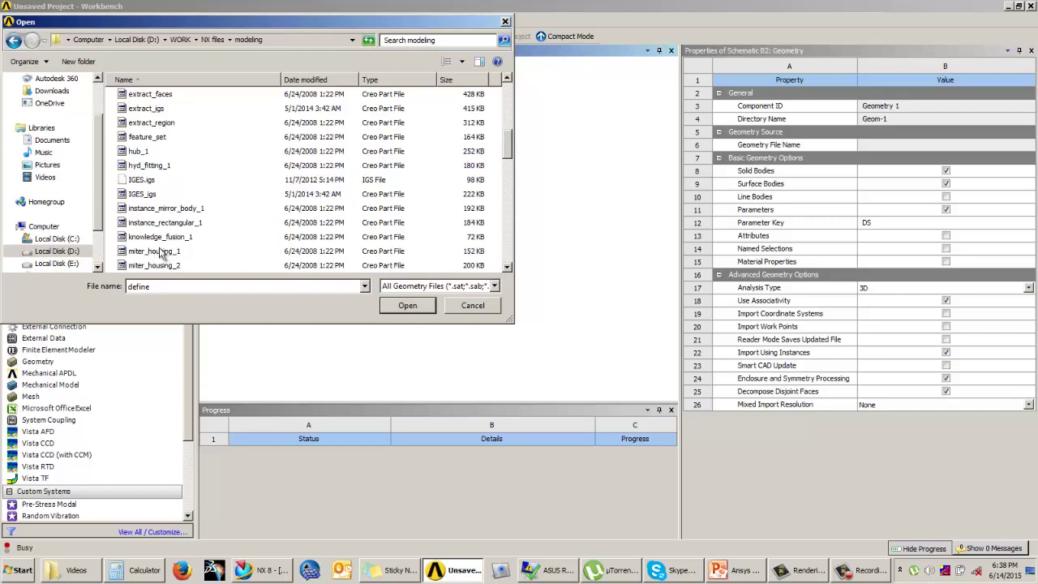
pyautogui.scroll(-1, 165, 237)
pyautogui.scroll(-2, 164, 236)
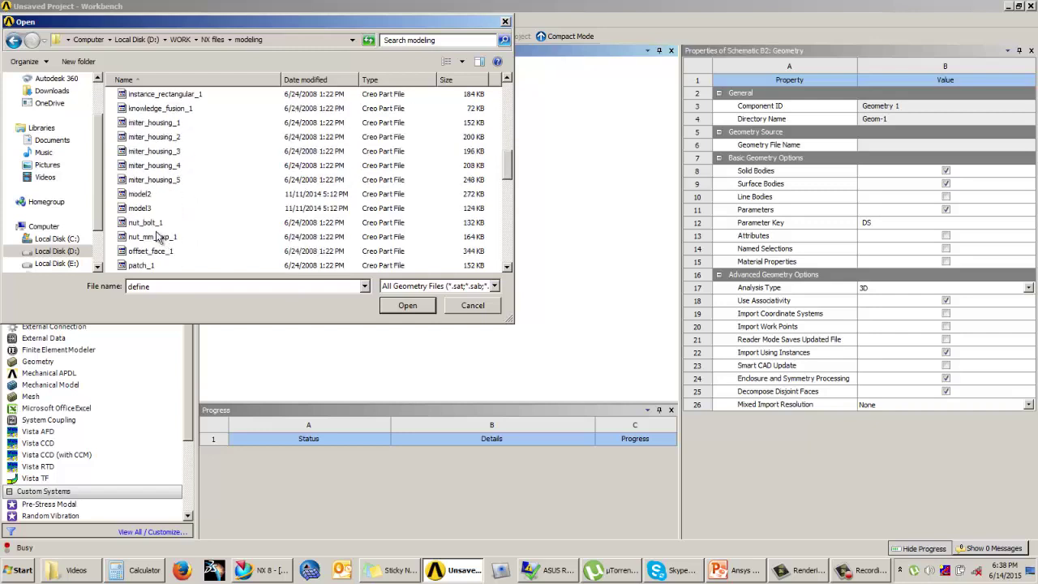
pyautogui.scroll(-3, 157, 217)
pyautogui.scroll(-1, 160, 213)
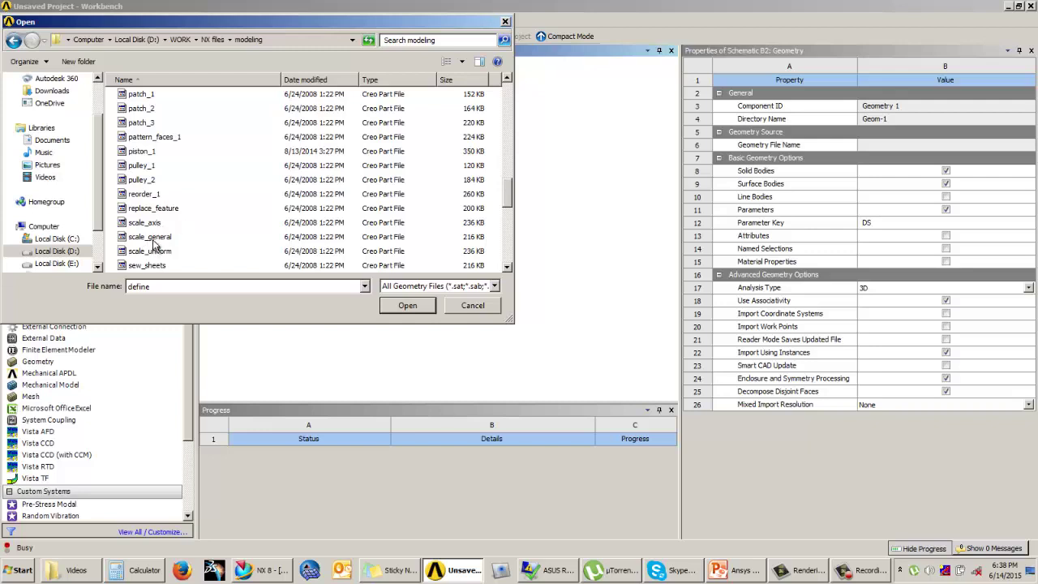
pyautogui.click(161, 240)
pyautogui.scroll(-1, 162, 240)
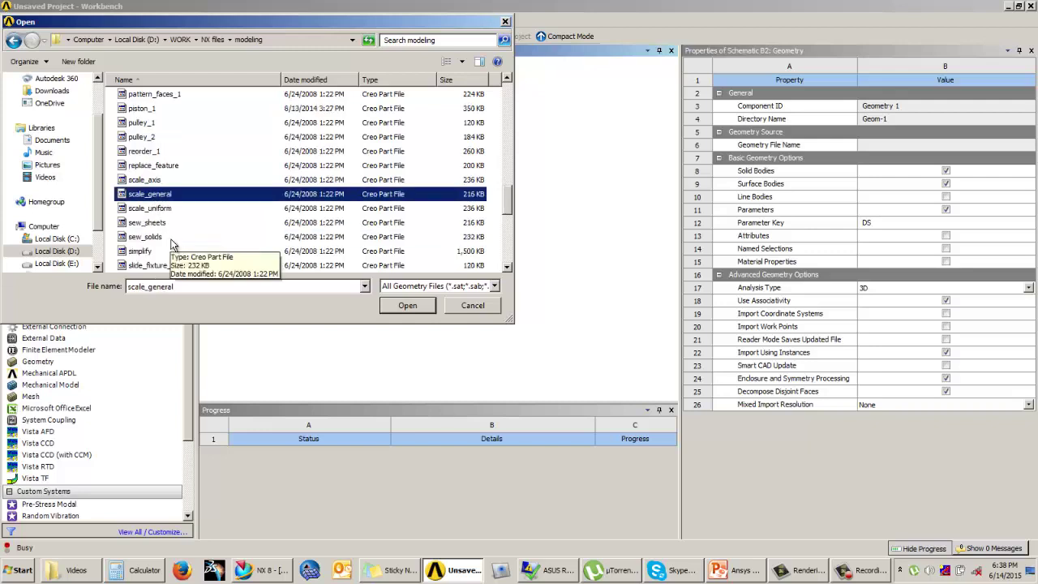
pyautogui.click(403, 306)
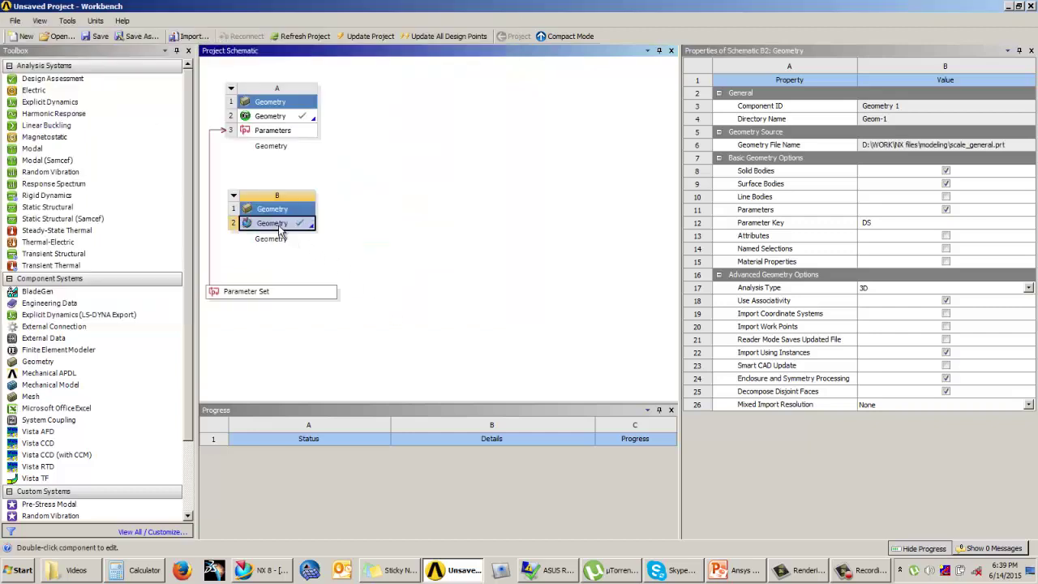
# Step: Launch DesignModeler on B2 Geometry, keeping Millimeter as the length unit
pyautogui.doubleClick(279, 225)
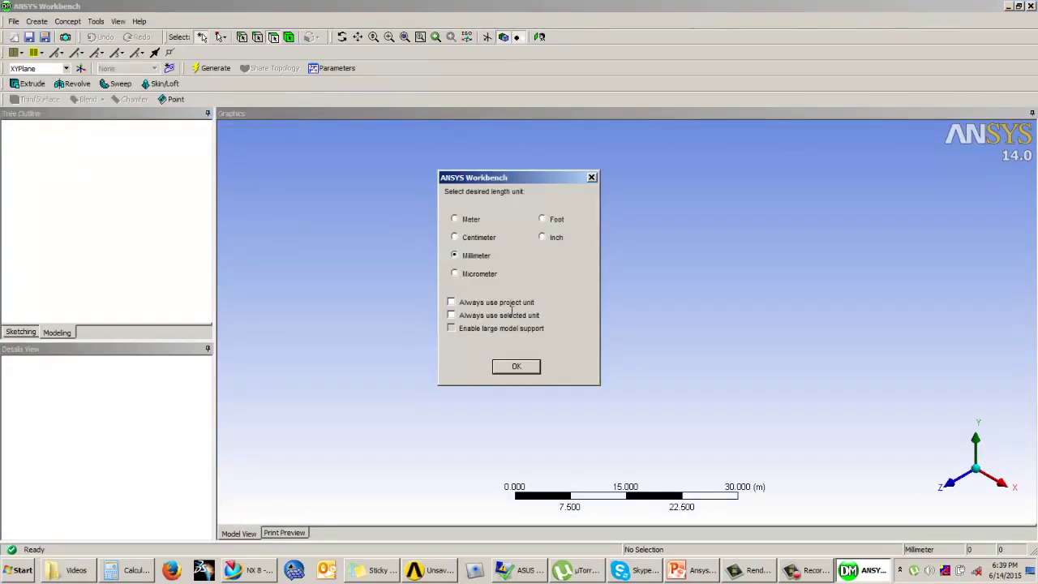
pyautogui.click(516, 367)
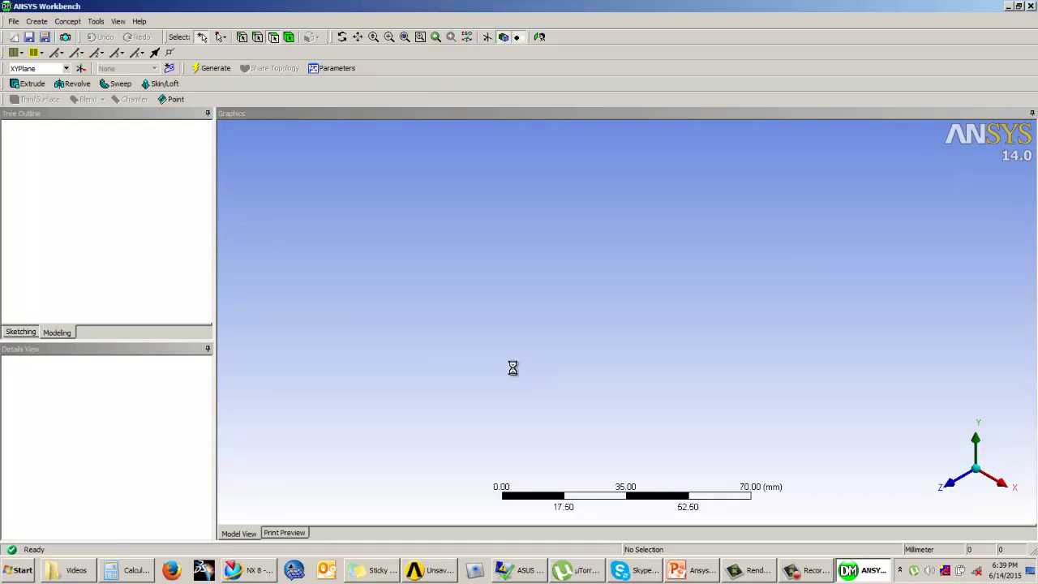
# Step: Generate scale_general into one solid body, then orbit and zoom to inspect it
pyautogui.click(208, 72)
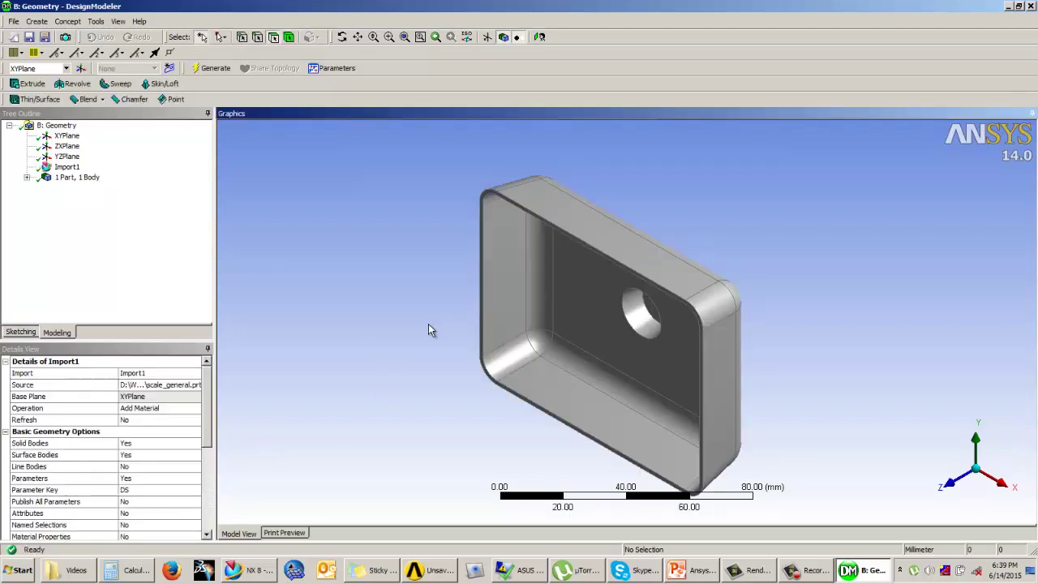
pyautogui.moveTo(429, 325); pyautogui.dragTo(411, 274, button='middle')
pyautogui.scroll(2, 412, 274)
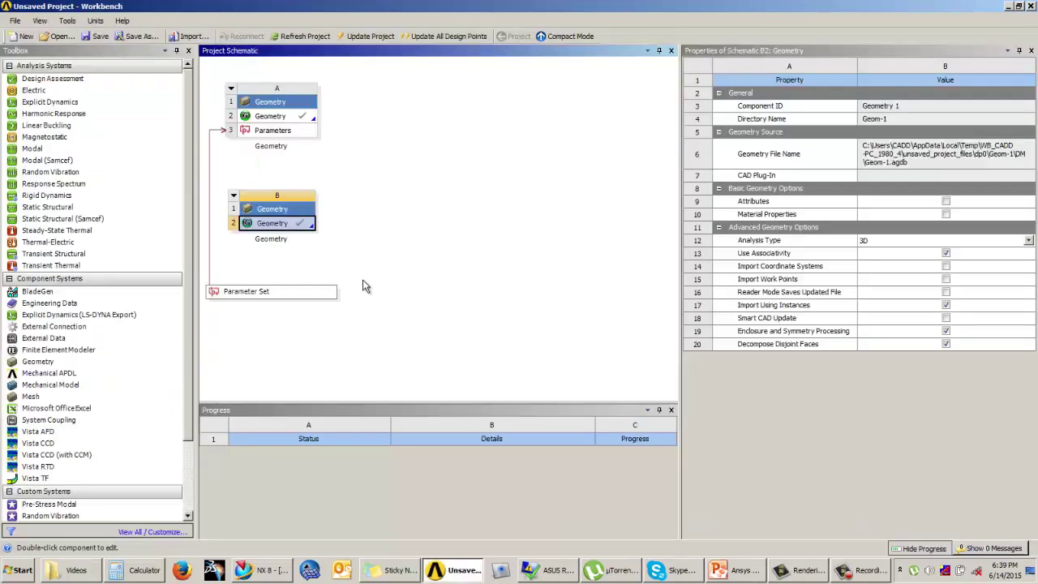
# Step: Add a third Geometry system C and show its Geometry cell's Import Geometry options
pyautogui.doubleClick(55, 363)
pyautogui.click(418, 337)
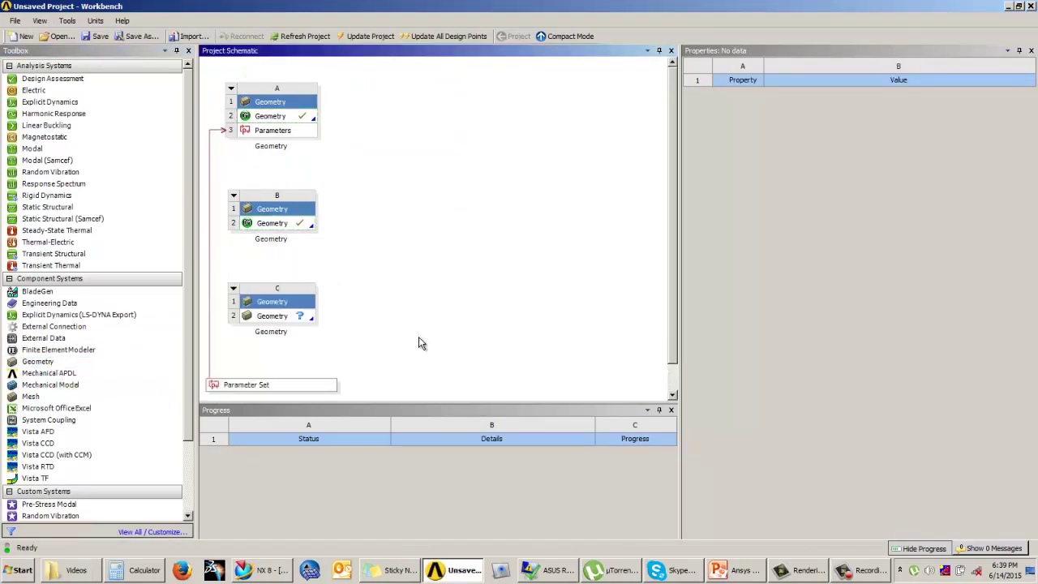
pyautogui.click(284, 316)
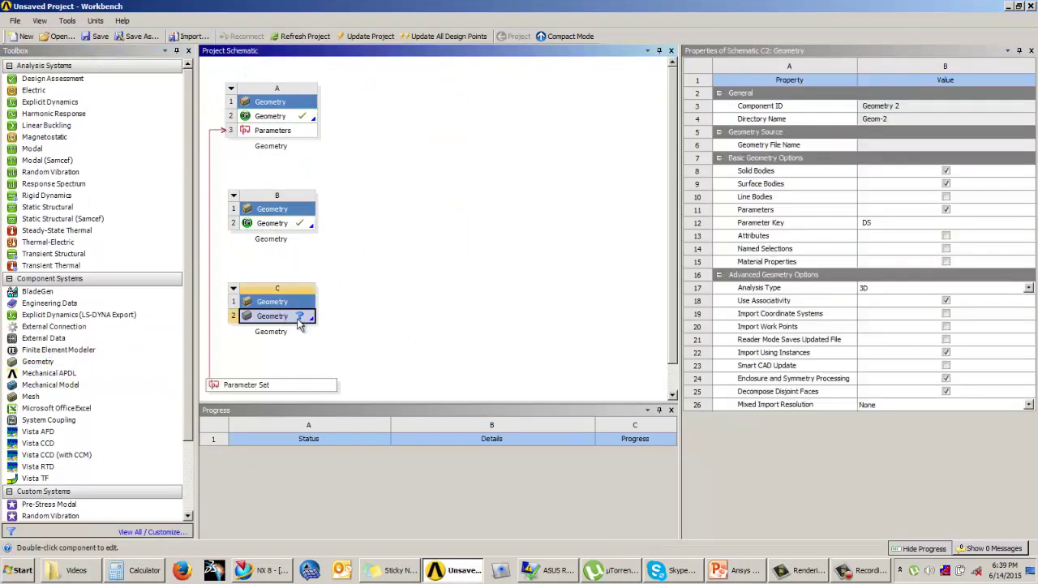
pyautogui.rightClick(287, 316)
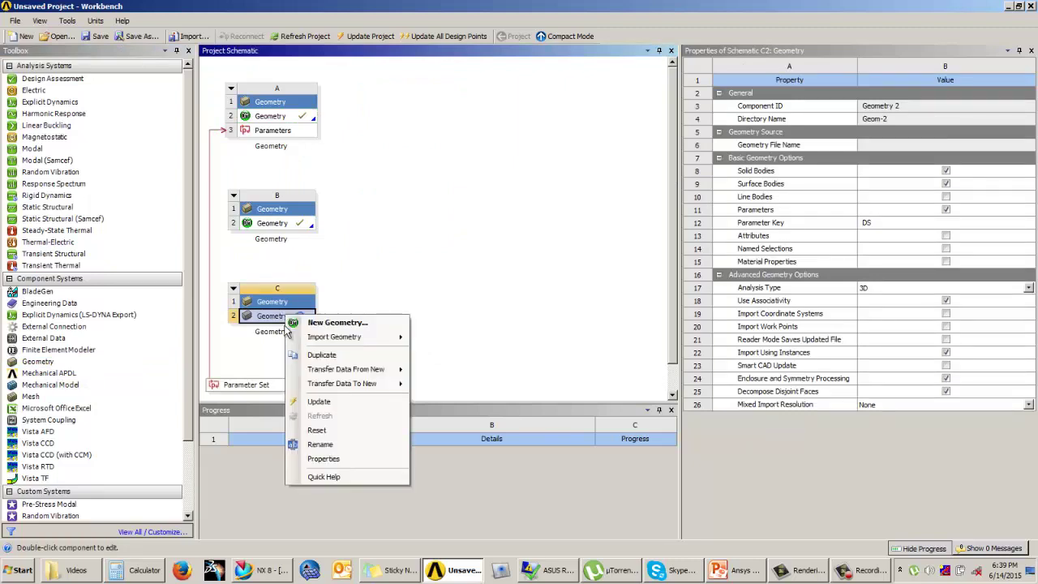
pyautogui.moveTo(316, 339)
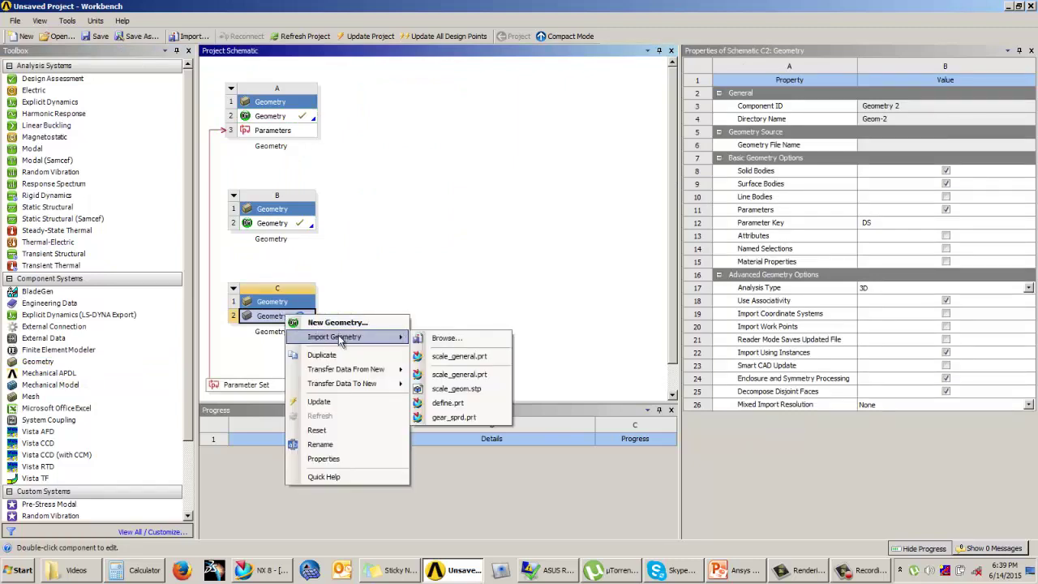
# Step: Browse to the D:\WORK\HANDS-ON Files\IGES Models folder for the geometry file
pyautogui.click(446, 338)
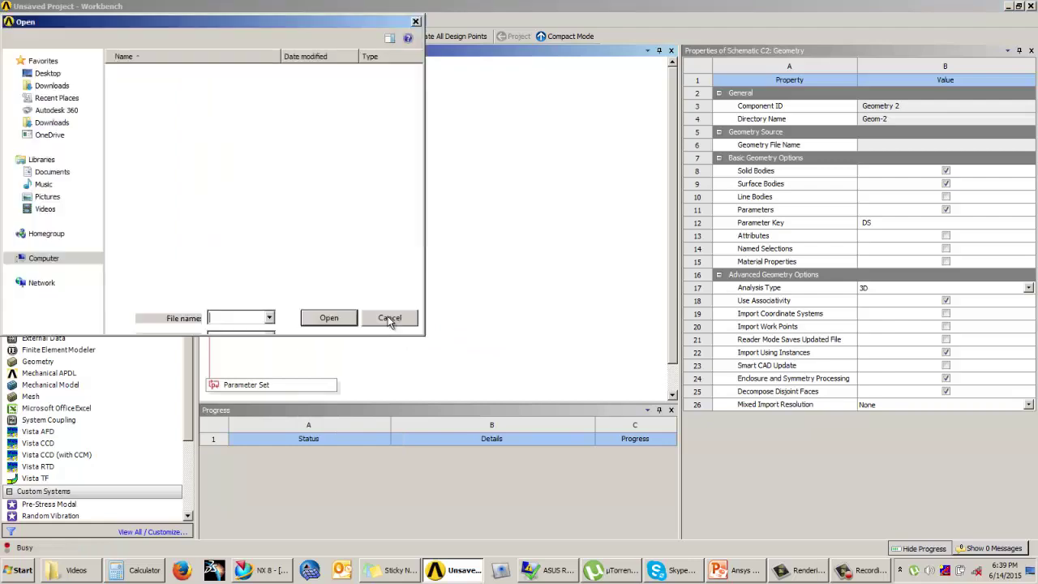
pyautogui.click(180, 40)
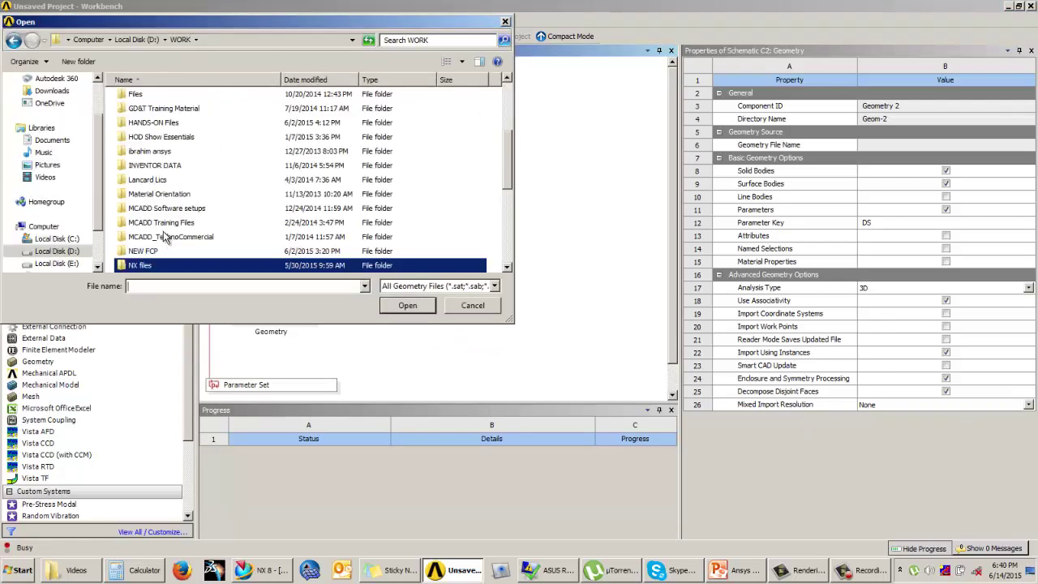
pyautogui.doubleClick(160, 124)
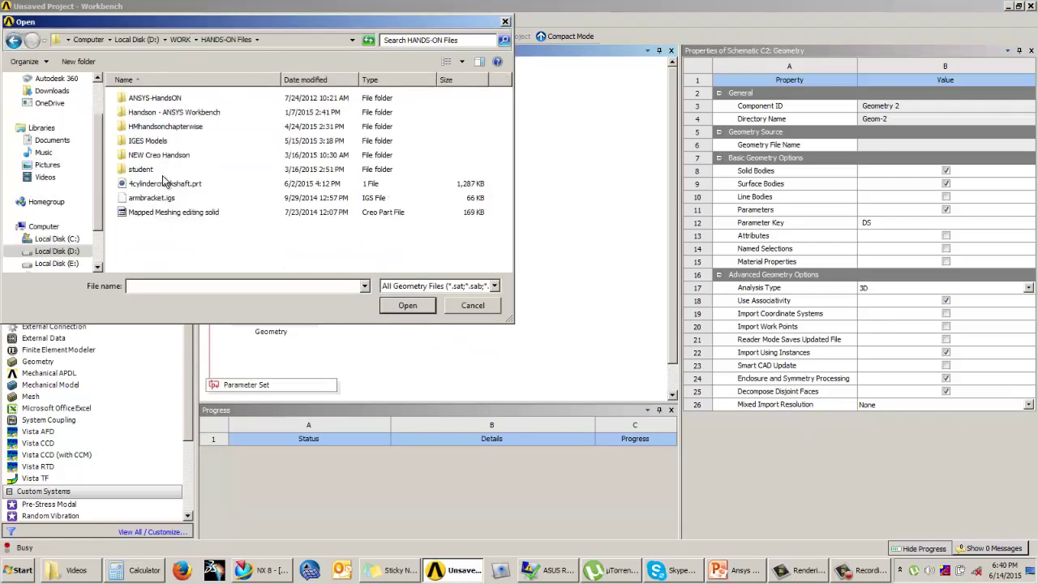
pyautogui.click(148, 142)
pyautogui.doubleClick(149, 144)
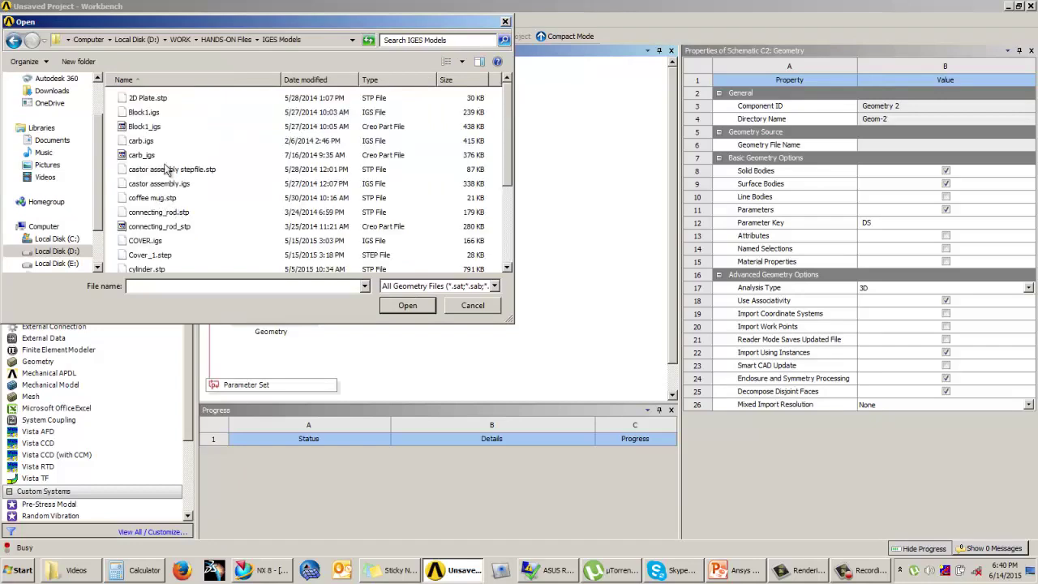
# Step: Import carb_igs into system C's Geometry cell
pyautogui.scroll(-2, 241, 179)
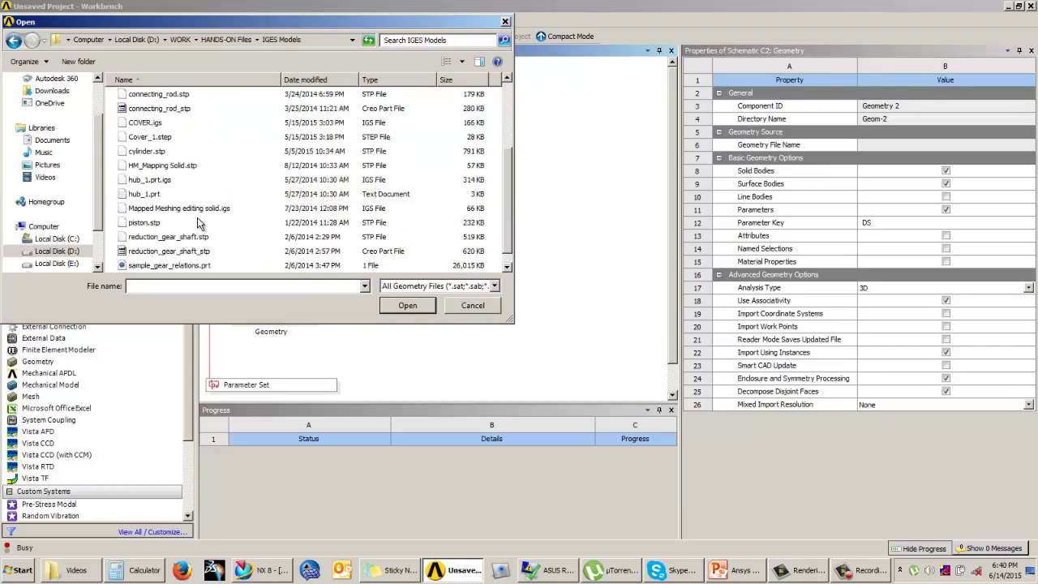
pyautogui.scroll(1, 197, 217)
pyautogui.scroll(-1, 203, 222)
pyautogui.scroll(-1, 207, 221)
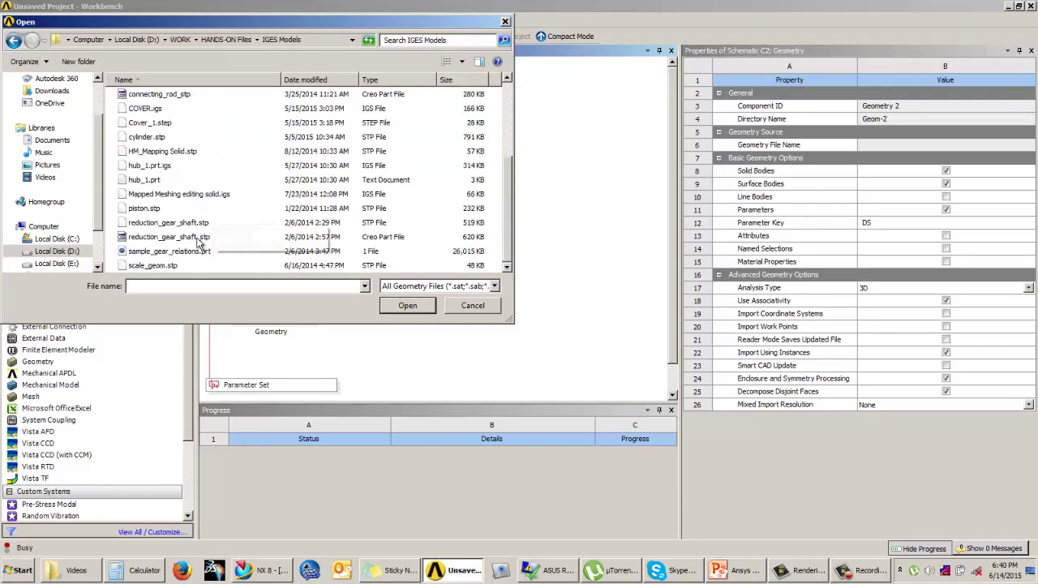
pyautogui.click(180, 252)
pyautogui.scroll(3, 180, 243)
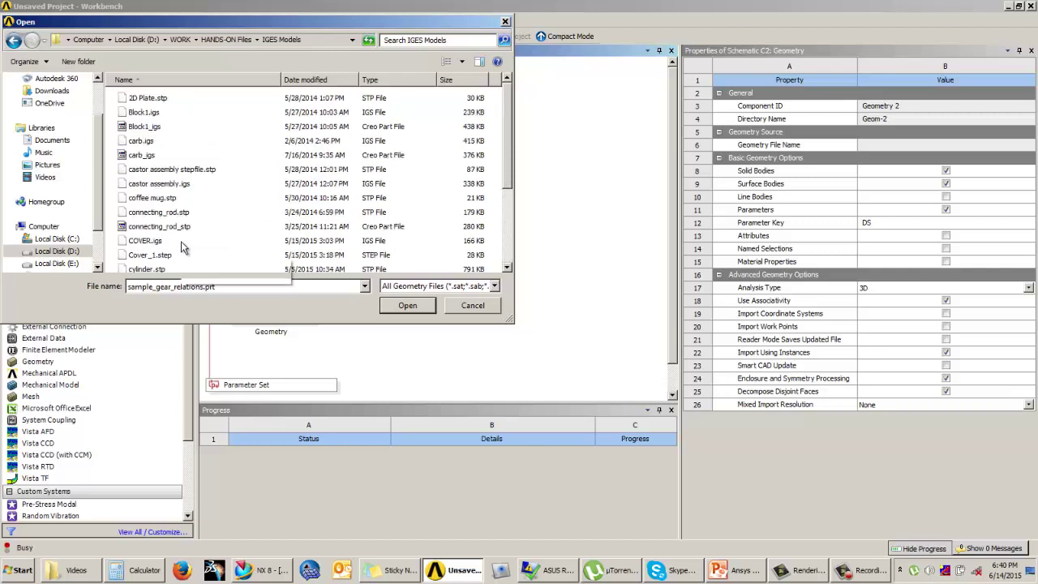
pyautogui.click(141, 155)
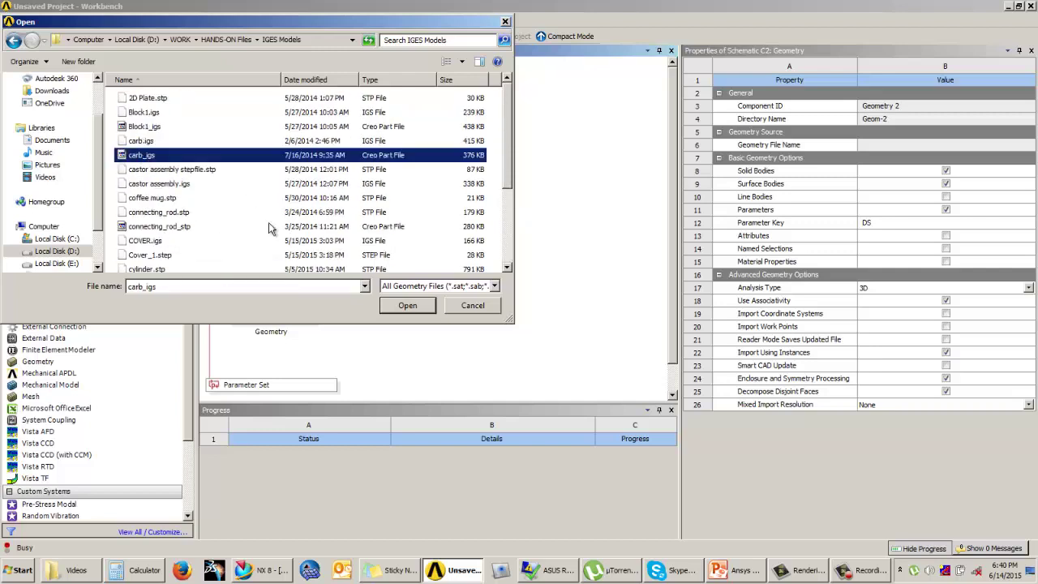
pyautogui.click(407, 305)
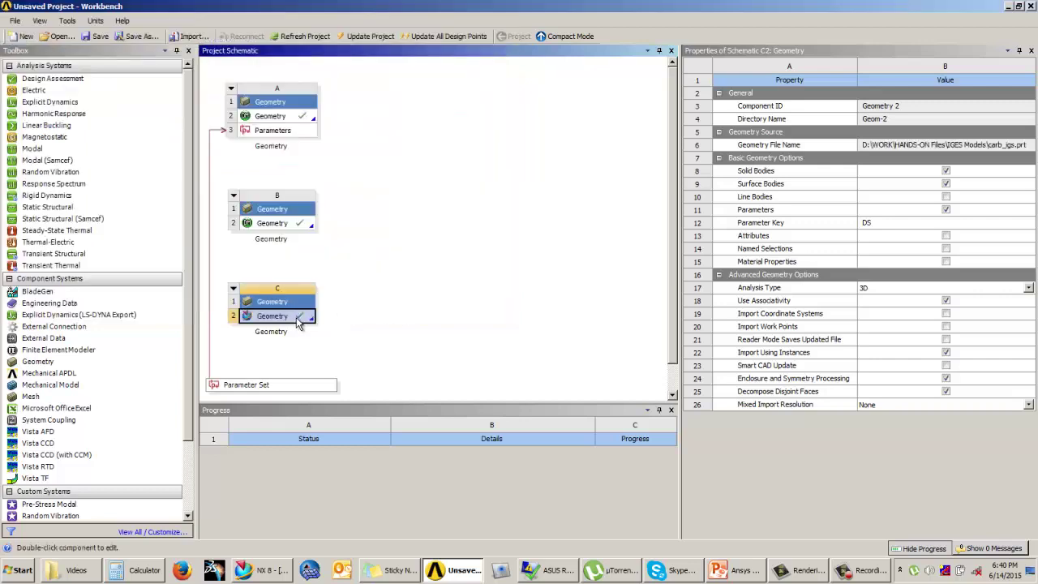
# Step: Launch DesignModeler on C2 Geometry with Millimeter as the length unit
pyautogui.doubleClick(300, 316)
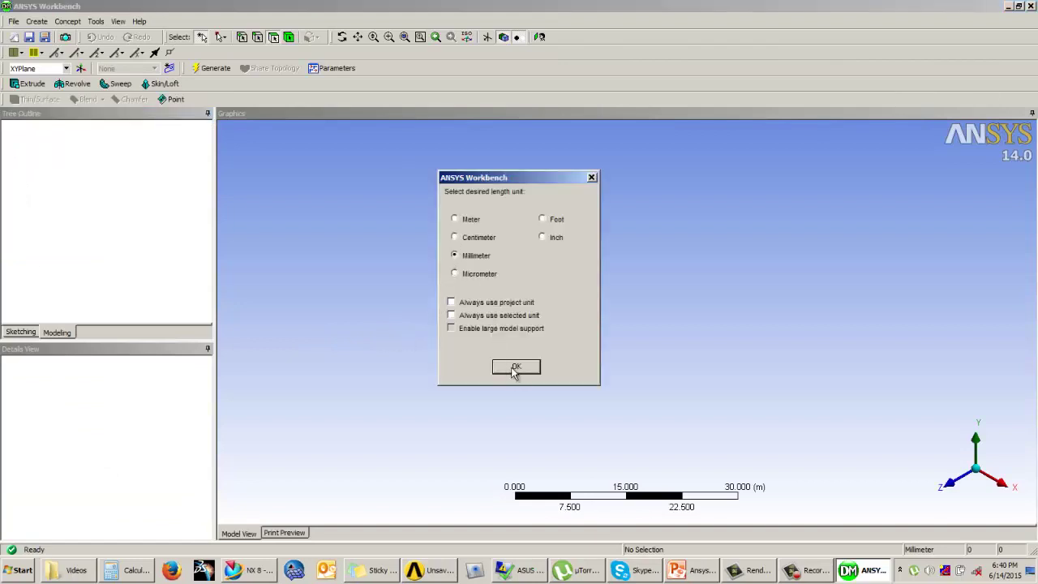
pyautogui.click(514, 367)
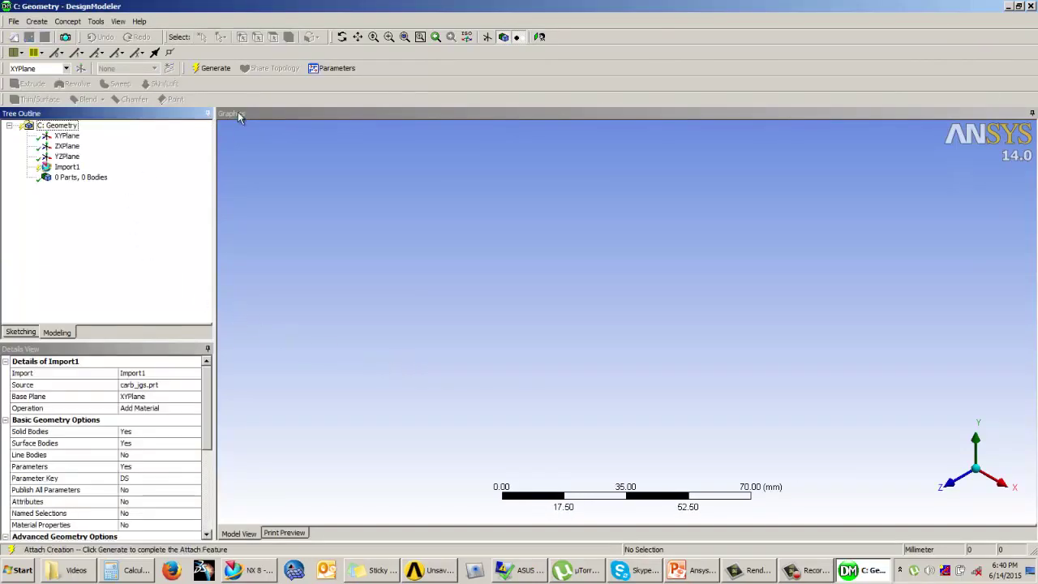
# Step: Generate Import1 of carb_igs.prt into 1 part with 2 bodies, then rotate and zoom to inspect it
pyautogui.click(213, 68)
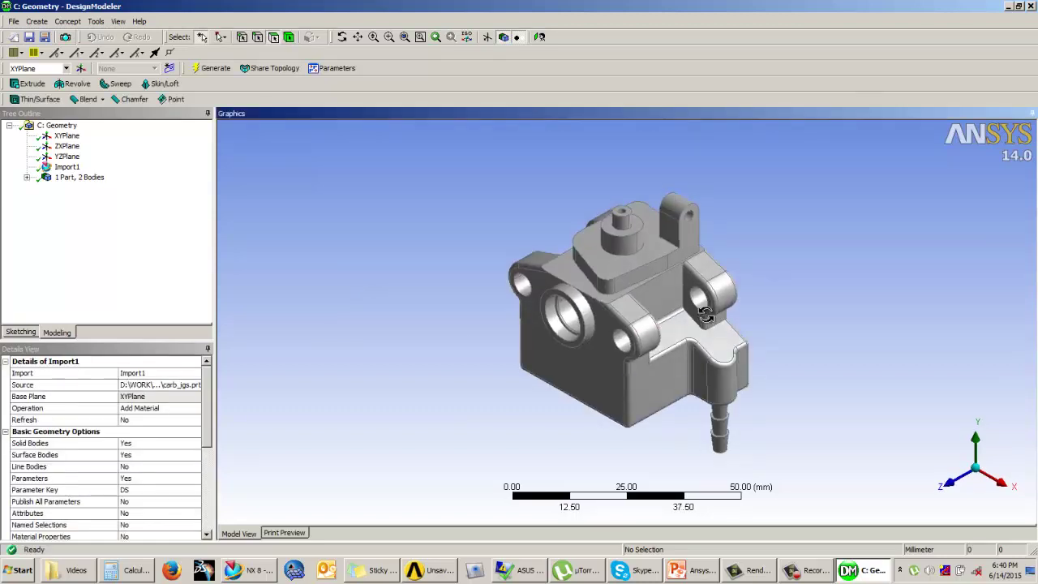
pyautogui.moveTo(371, 292); pyautogui.dragTo(795, 328, button='middle')
pyautogui.scroll(2, 780, 328)
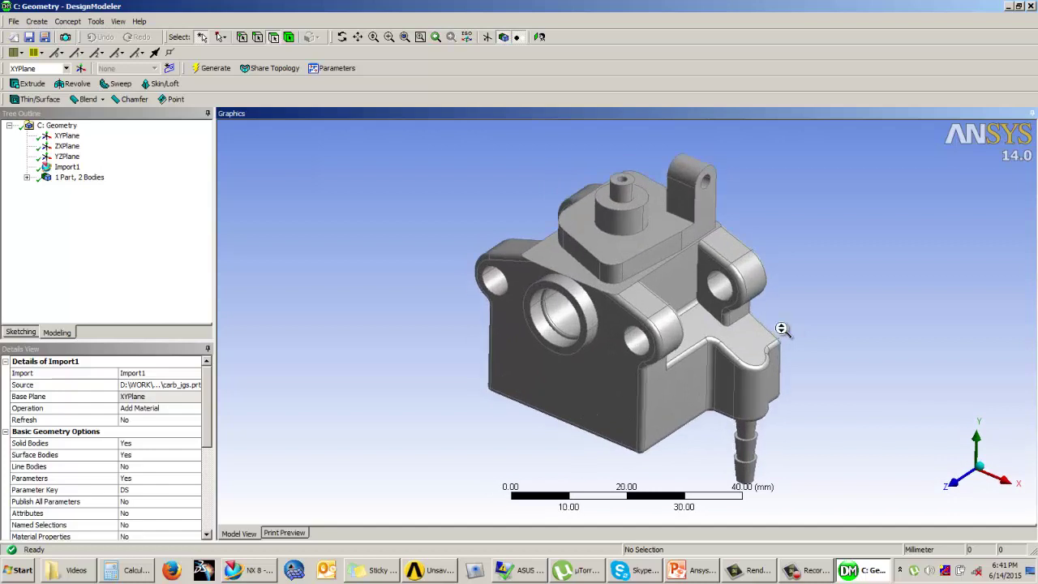
pyautogui.moveTo(717, 339); pyautogui.dragTo(749, 326, button='middle')
pyautogui.scroll(2, 778, 326)
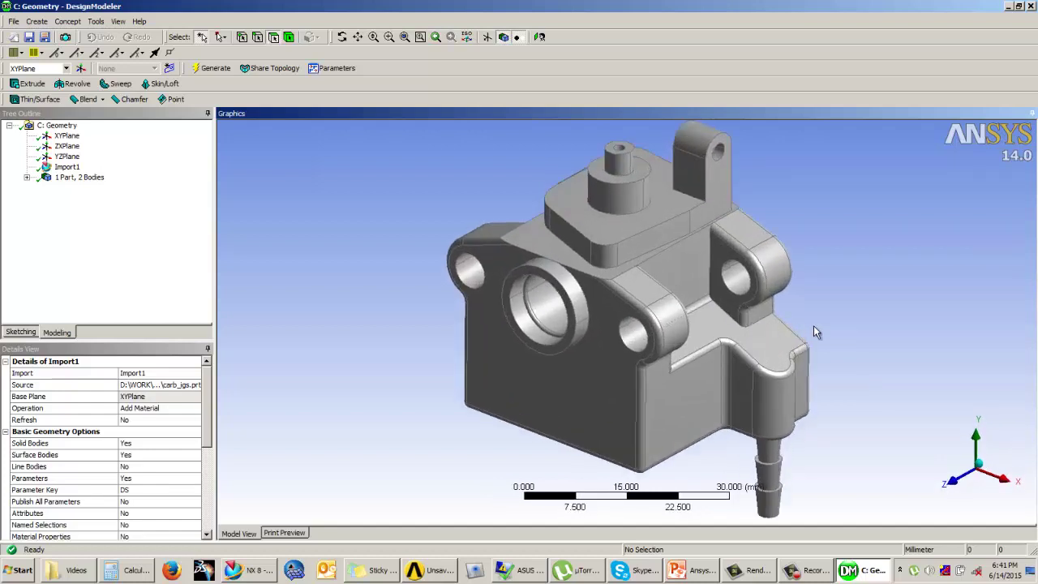
pyautogui.scroll(-2, 838, 321)
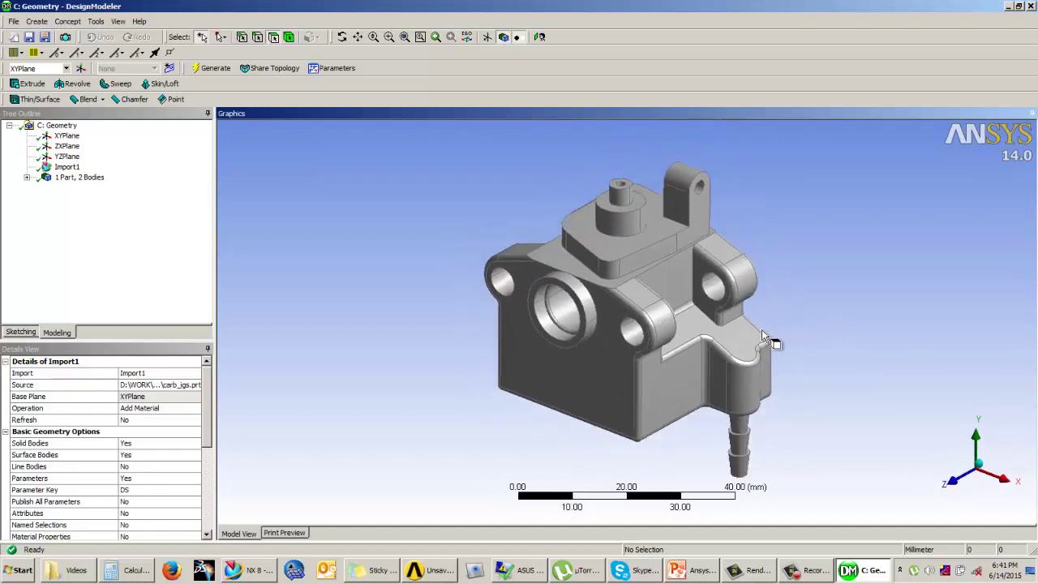